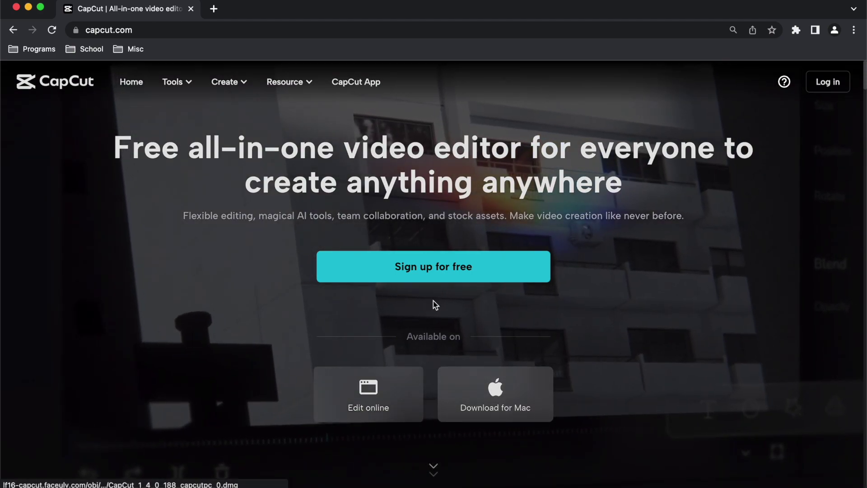
Bring the CapCut projects home, listing 27 existing projects, into focus.
scroll(355, 393, down, 2)
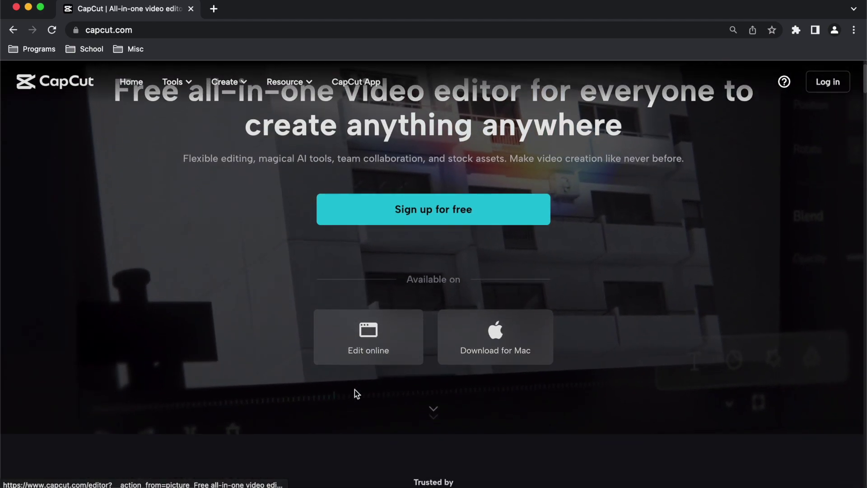
scroll(354, 393, up, 2)
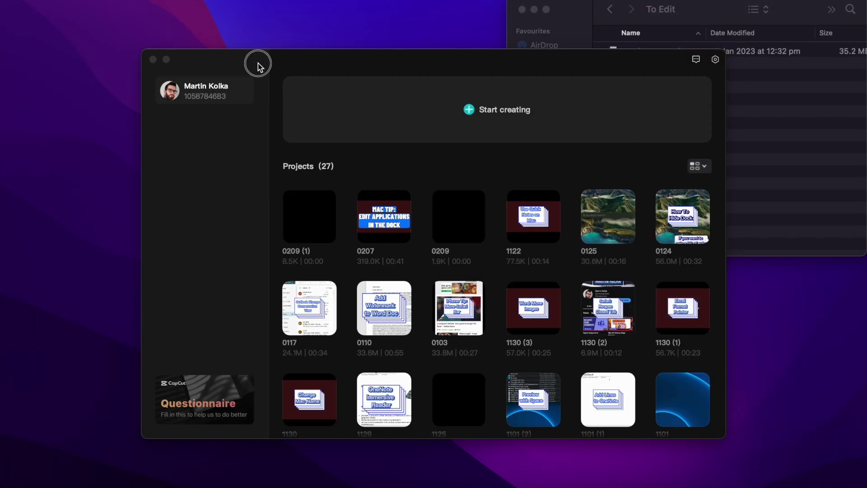
click(258, 63)
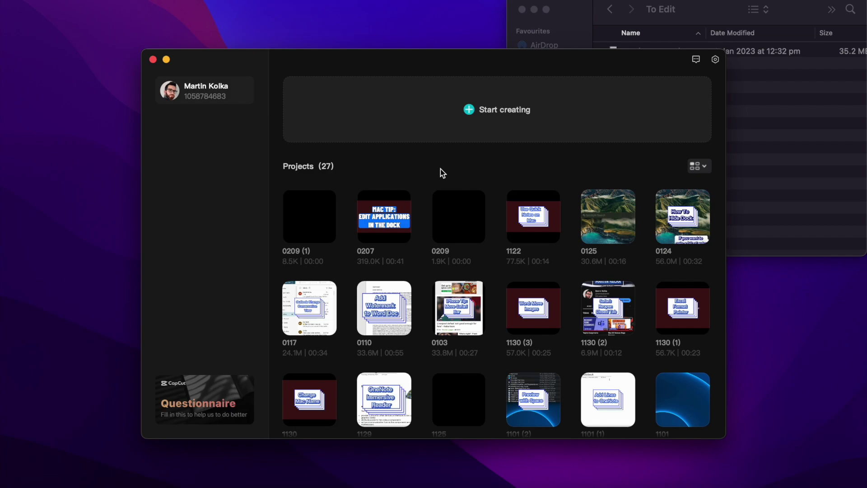
Create a new blank project, widen the editor and import Word Watermark.mov from Finder into Media.
click(459, 119)
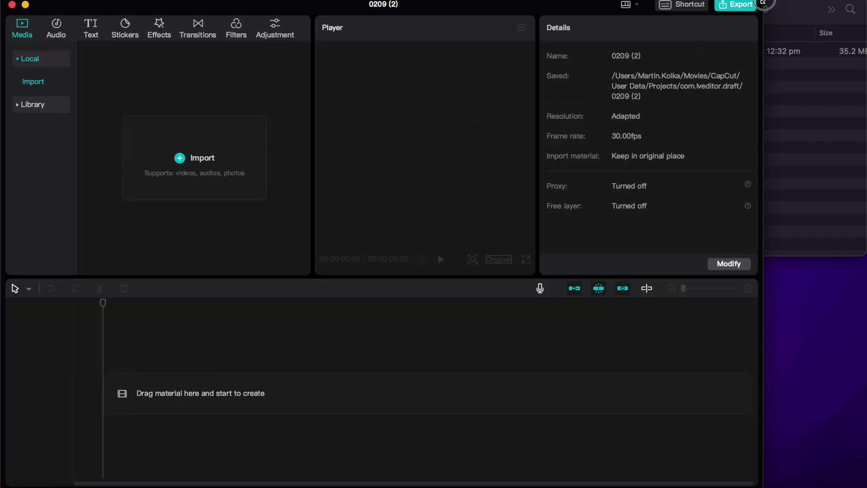
drag(763, 2, 849, 2)
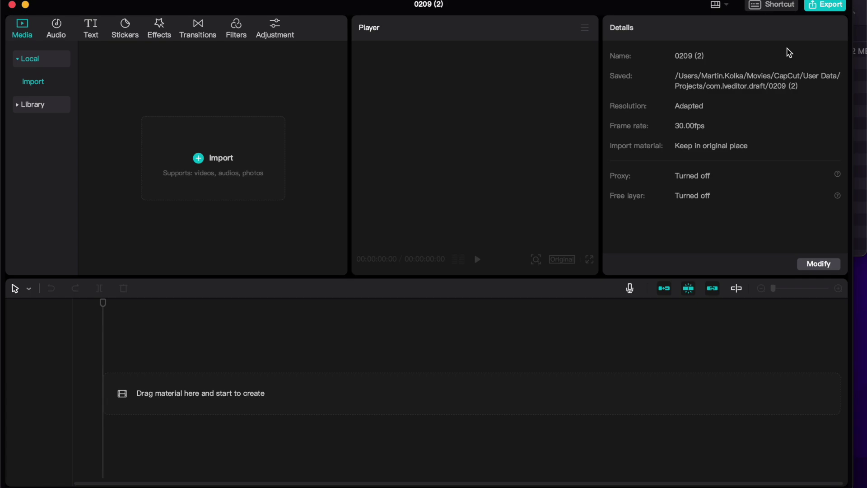
click(863, 6)
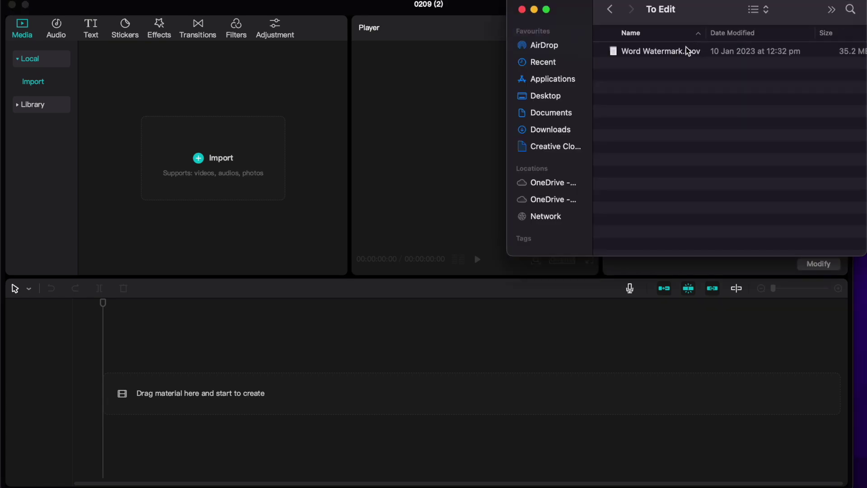
drag(637, 55, 220, 158)
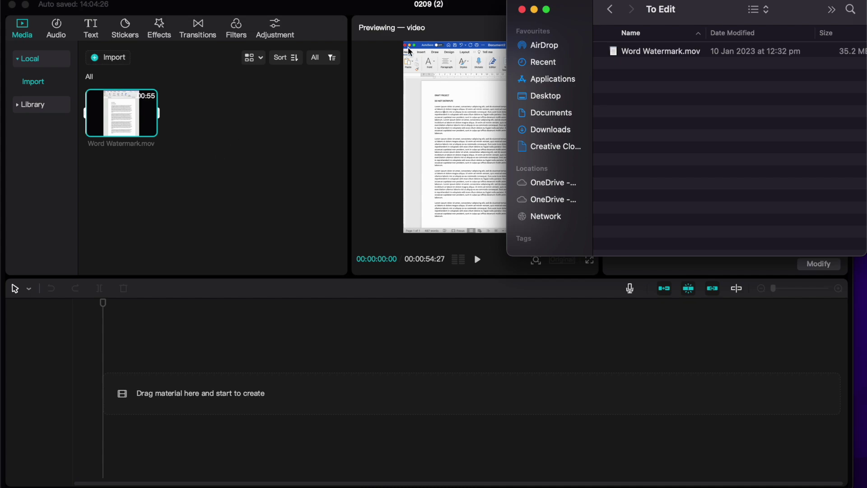
Place Word Watermark.mov on the timeline as a 00:00:54:27 clip.
click(488, 14)
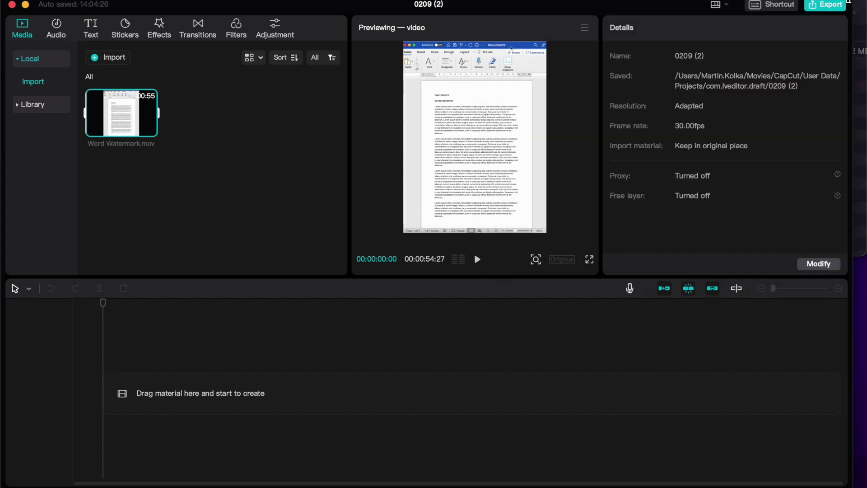
drag(849, 1, 862, 2)
drag(149, 127, 192, 396)
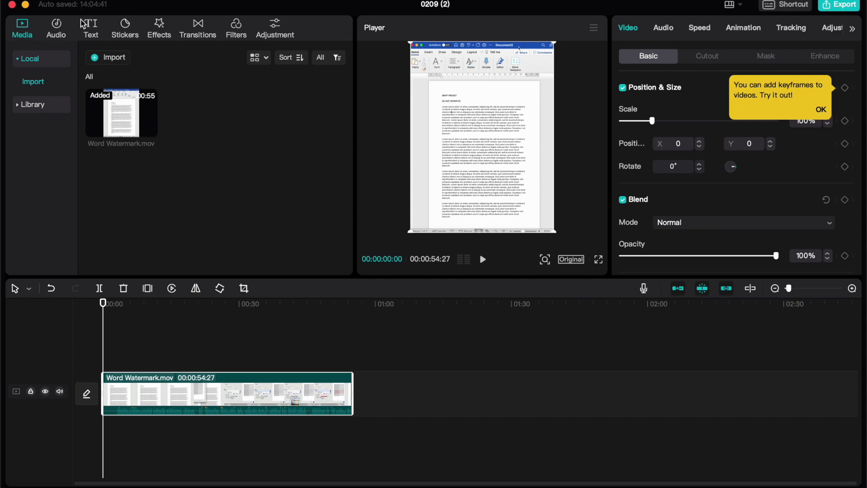
Create English auto captions from the speech and scrub to about 0:19 to check them.
click(92, 36)
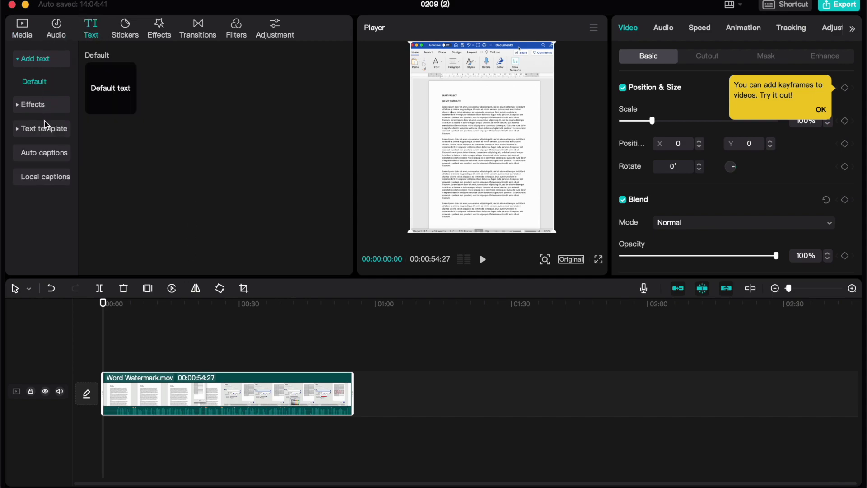
click(43, 156)
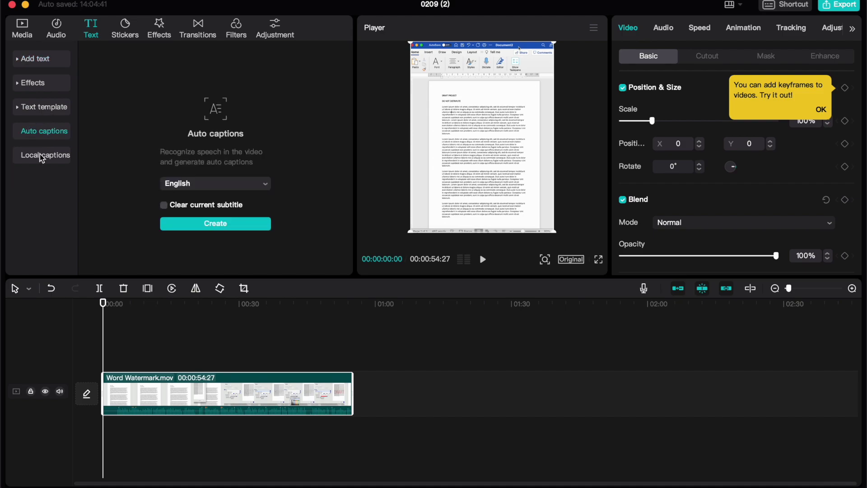
click(177, 224)
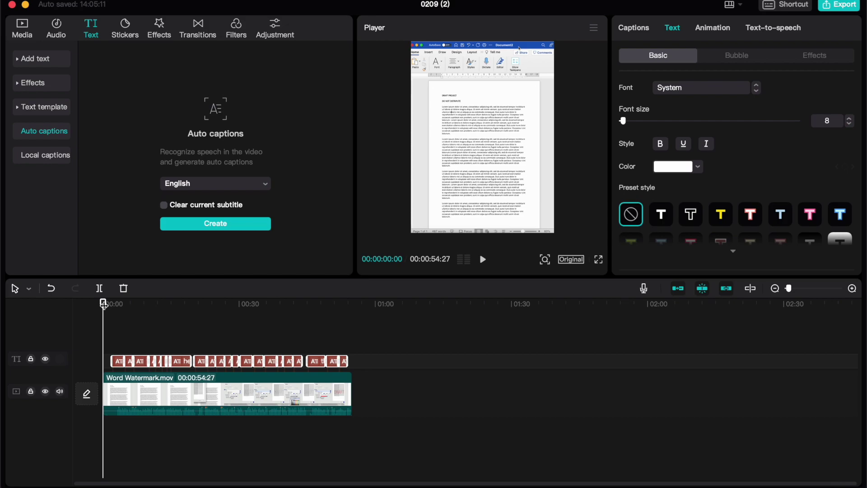
drag(104, 304, 155, 306)
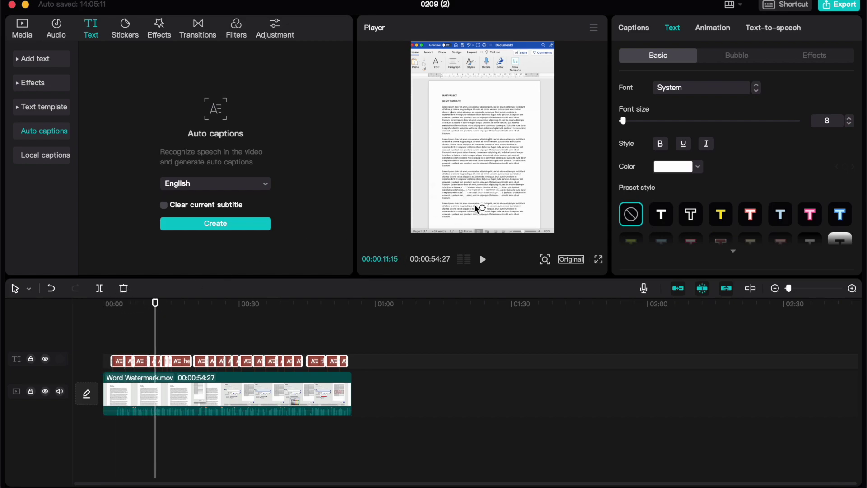
drag(156, 302, 105, 301)
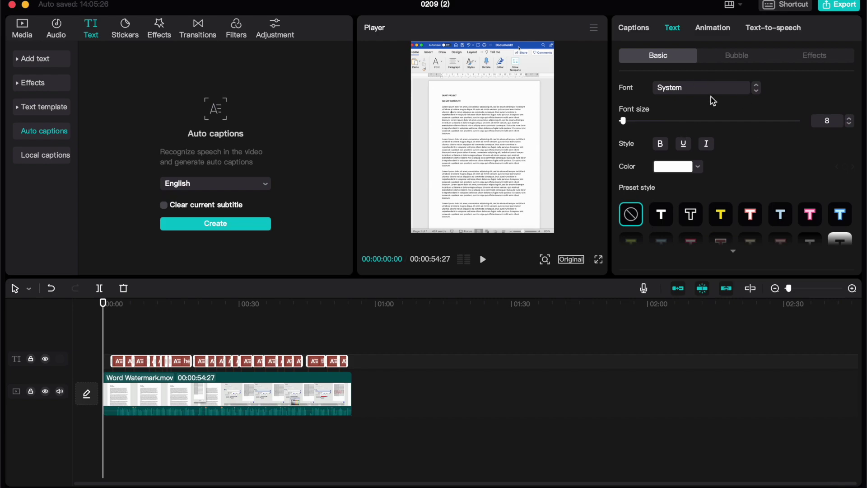
In the Captions list, capitalise the lowercase 'd' starting the first caption to 'D'.
click(634, 30)
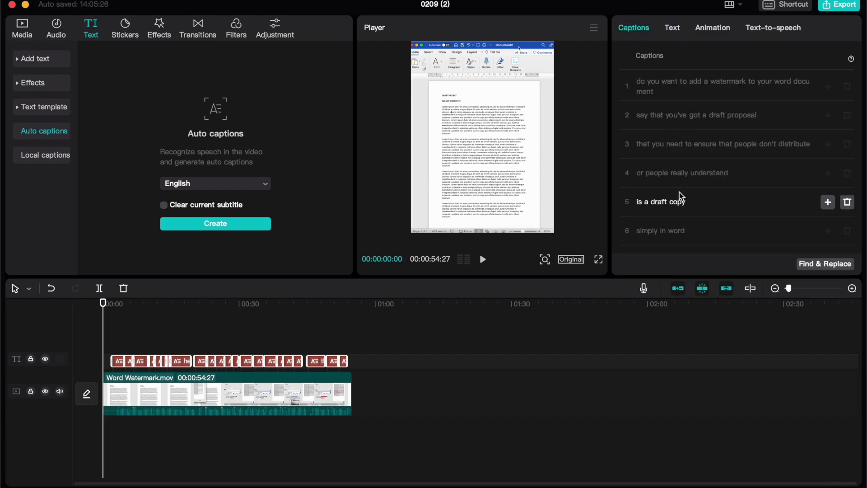
click(642, 93)
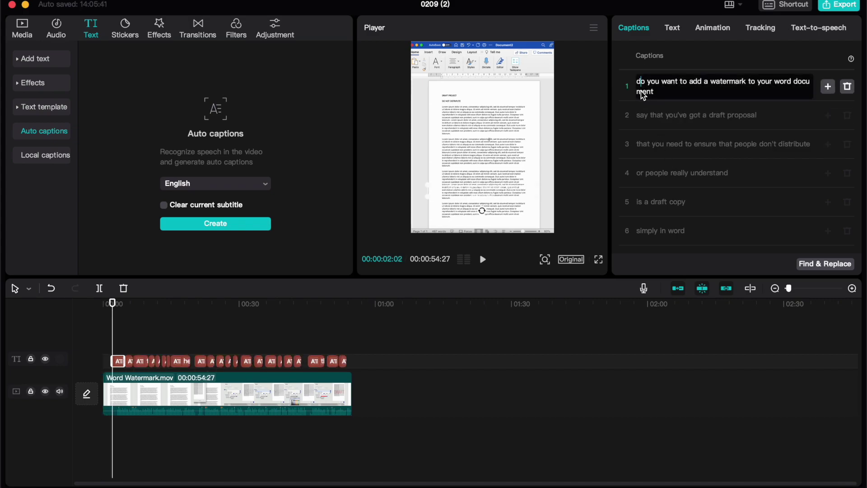
key(super+Up)
key(Delete)
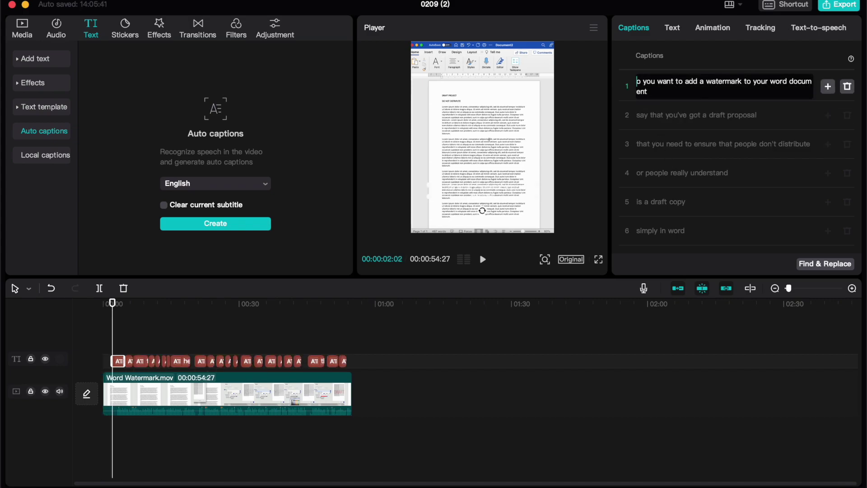
text(D)
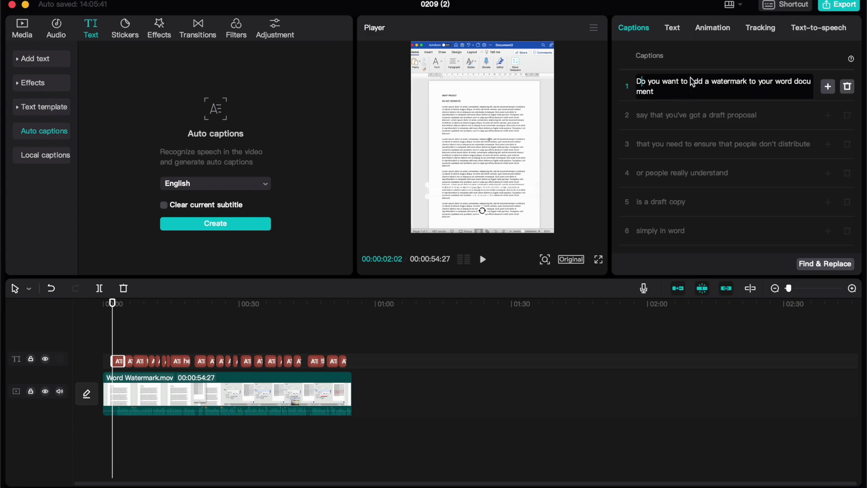
scroll(697, 112, down, 3)
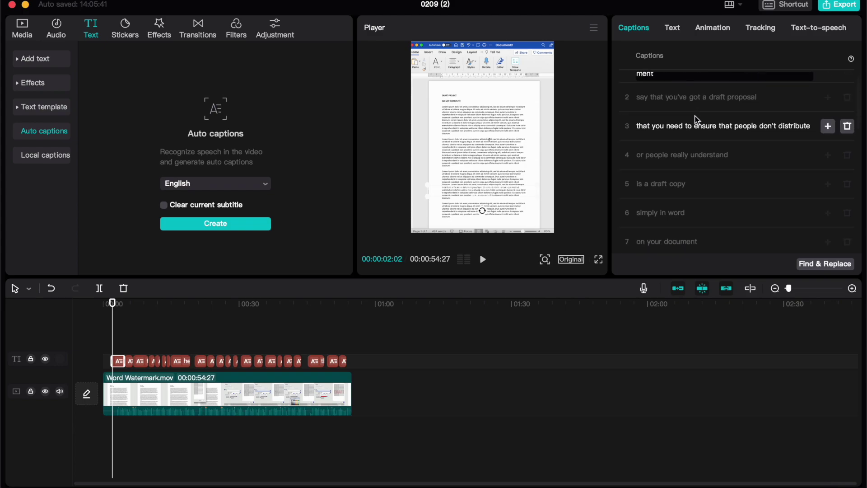
scroll(698, 119, down, 3)
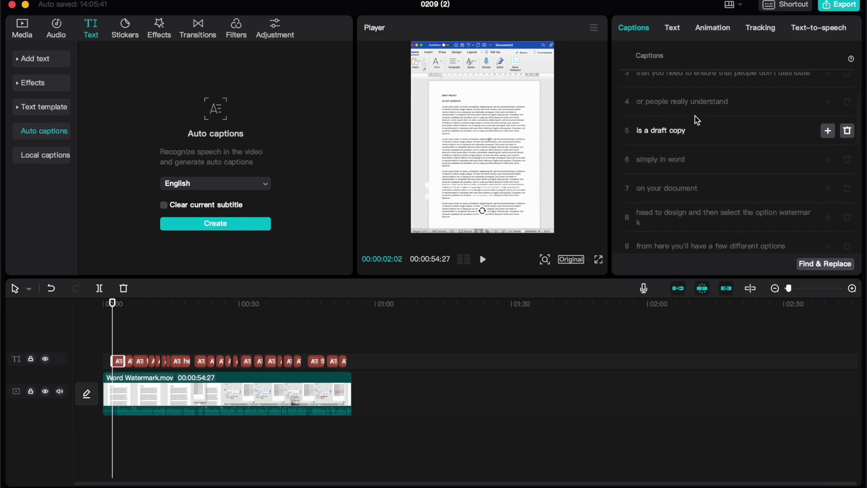
scroll(698, 121, up, 3)
scroll(698, 120, up, 2)
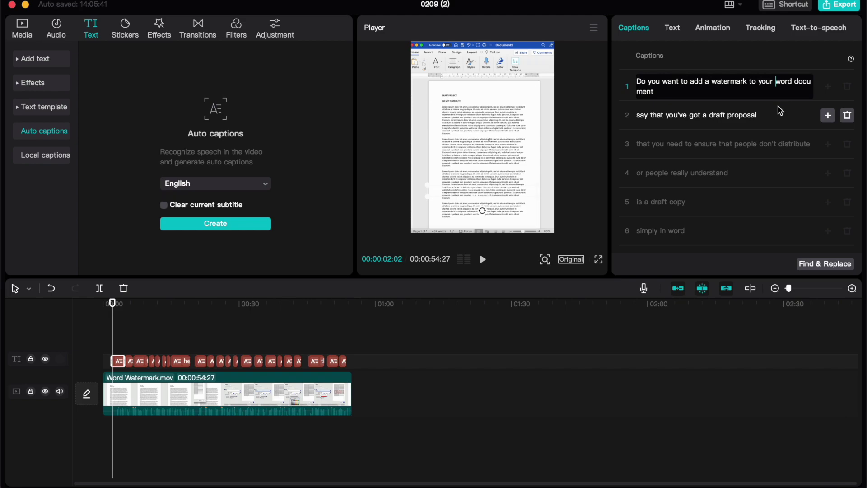
Split caption 1 at 'word document' and caption 9 before 'option watermark'.
key(Return)
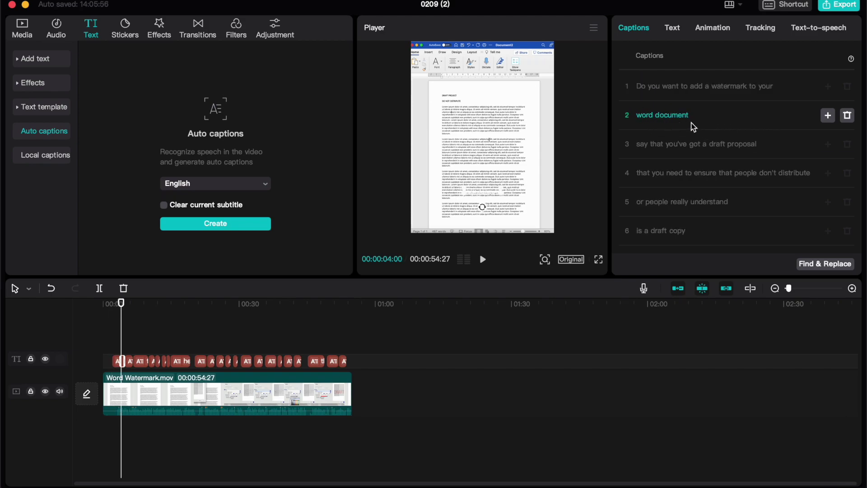
scroll(717, 141, down, 8)
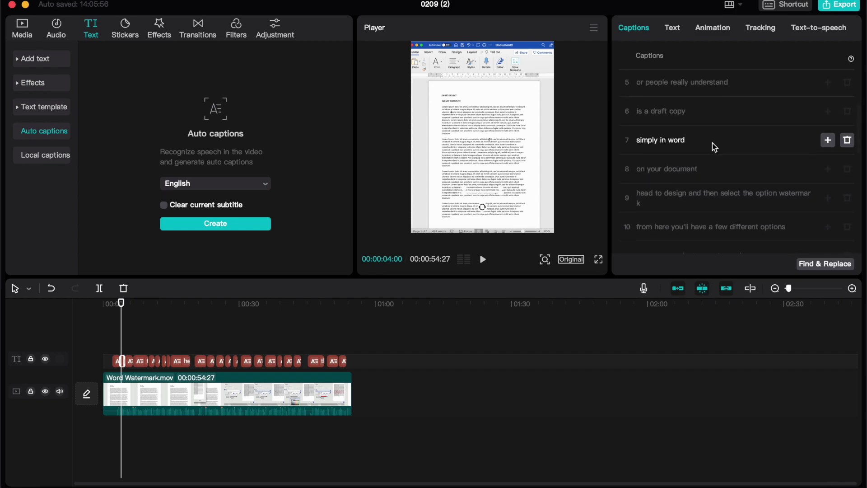
click(756, 195)
key(Return)
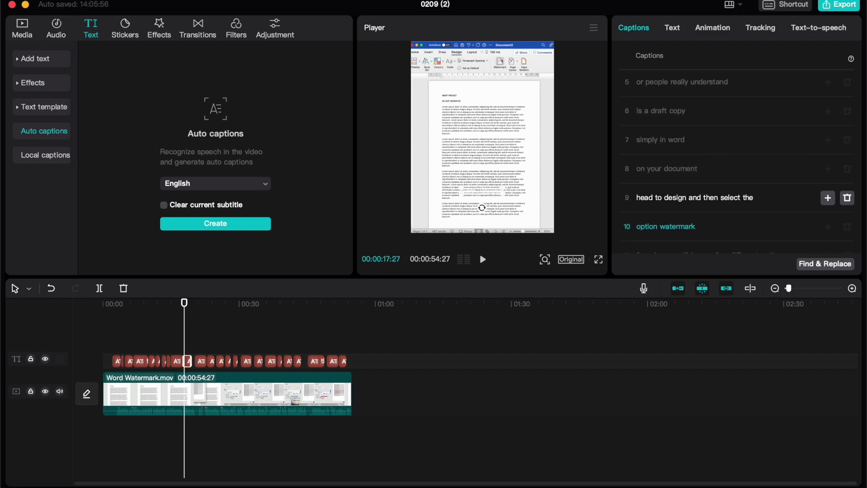
scroll(732, 153, down, 15)
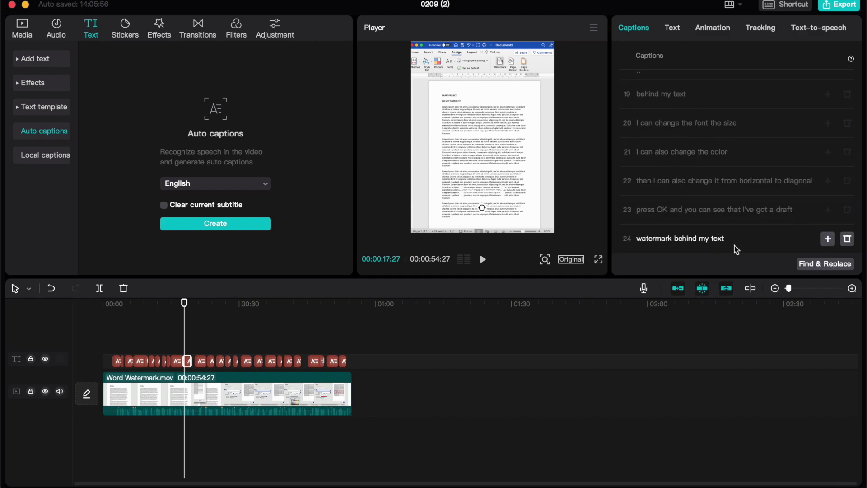
click(733, 243)
key(super+z)
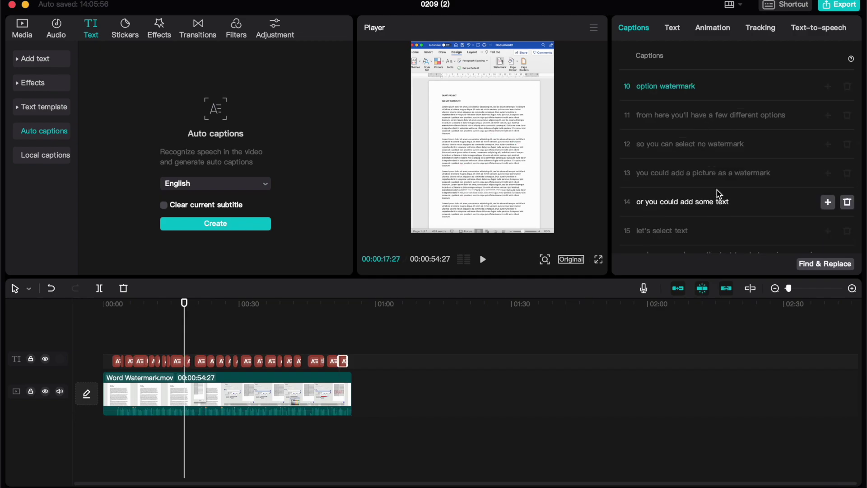
scroll(720, 199, up, 10)
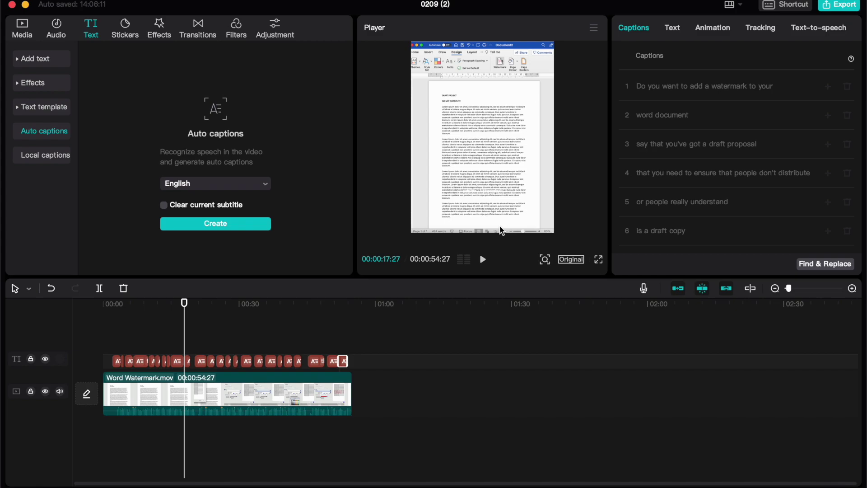
Select all caption clips on the timeline and move the playhead to about 00:35.
drag(370, 361, 110, 348)
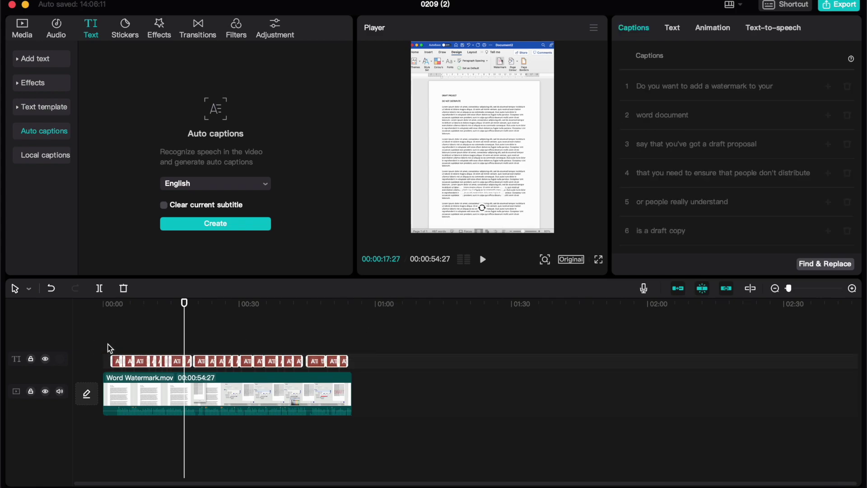
click(370, 364)
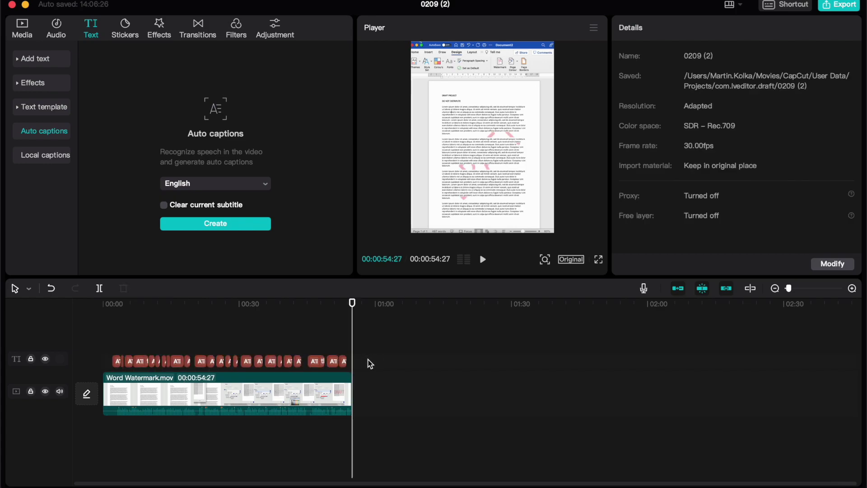
drag(369, 364, 104, 329)
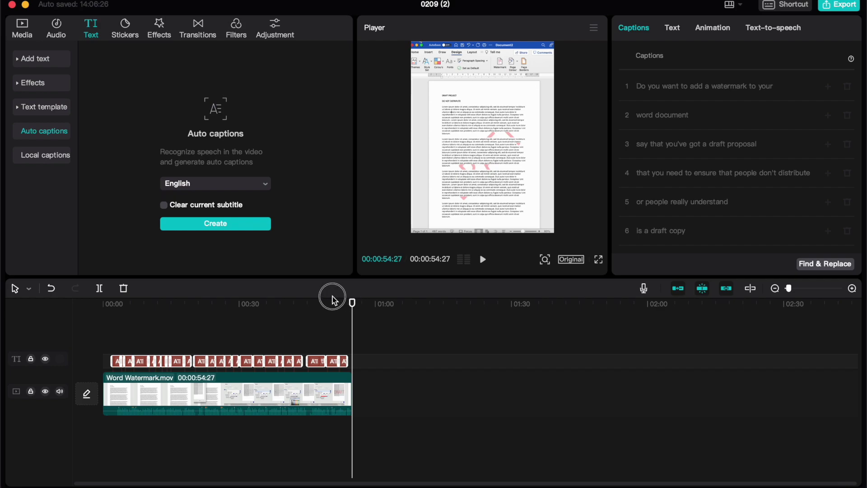
drag(353, 305, 265, 312)
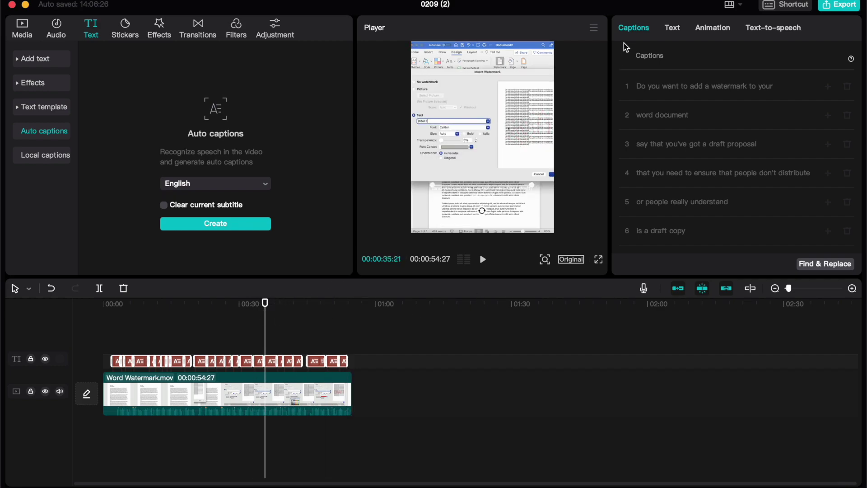
Set the captions' font to HelveticaLTPro-BlackC instead of System.
click(673, 29)
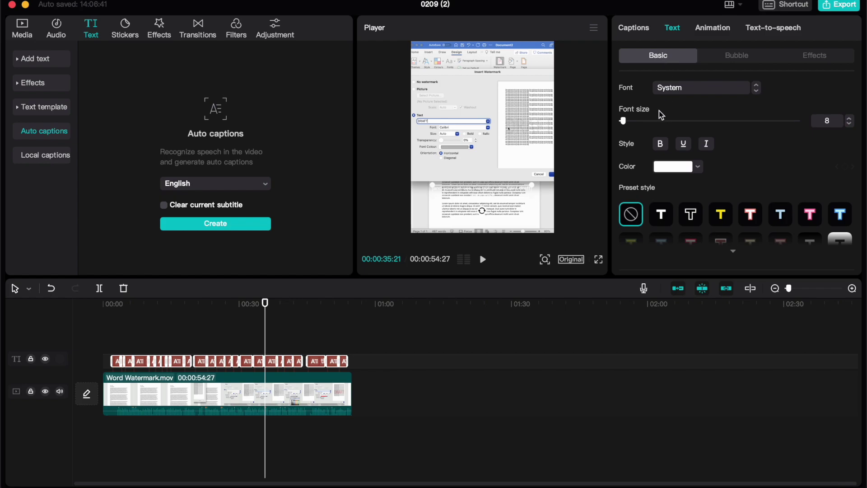
click(733, 91)
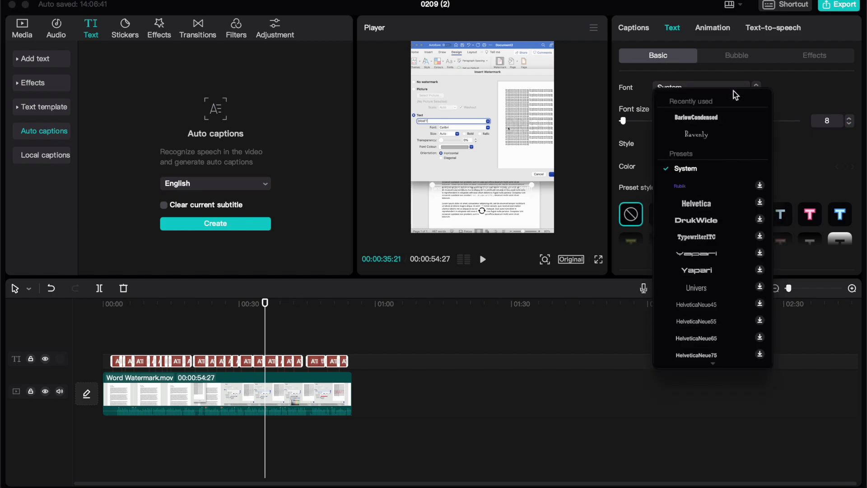
click(714, 206)
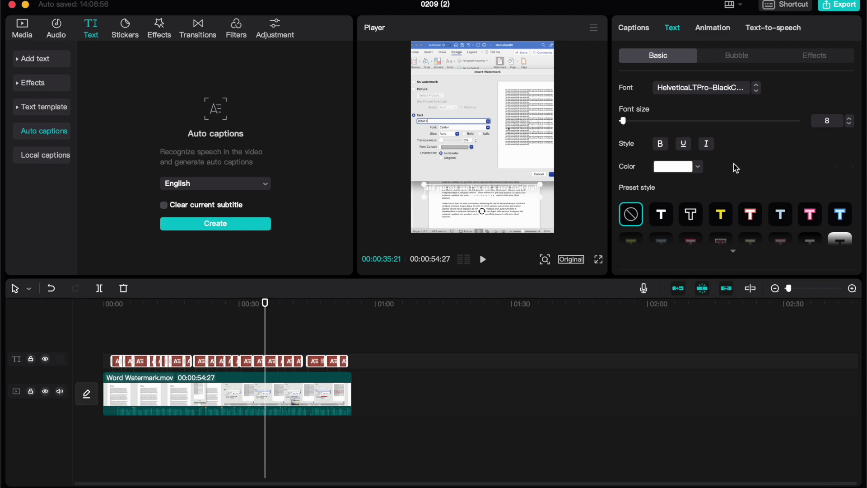
Apply the black-on-yellow background preset style to the captions, after trying the outline preset.
scroll(734, 164, down, 2)
click(733, 215)
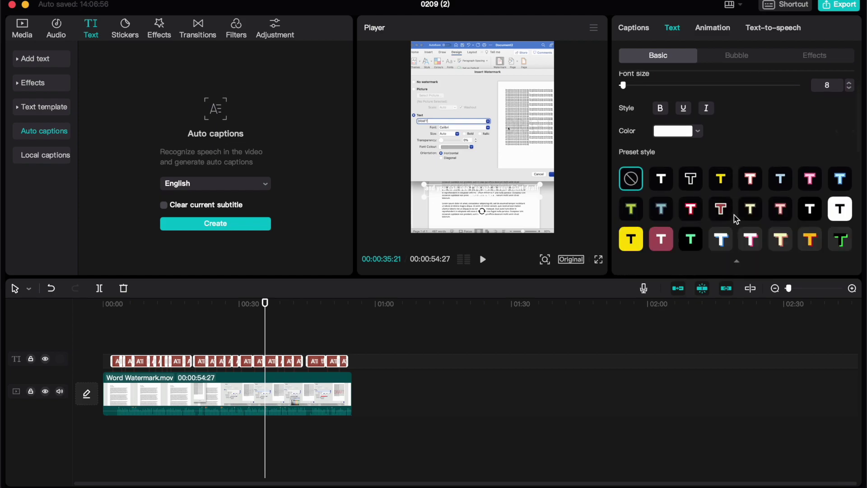
scroll(758, 185, down, 2)
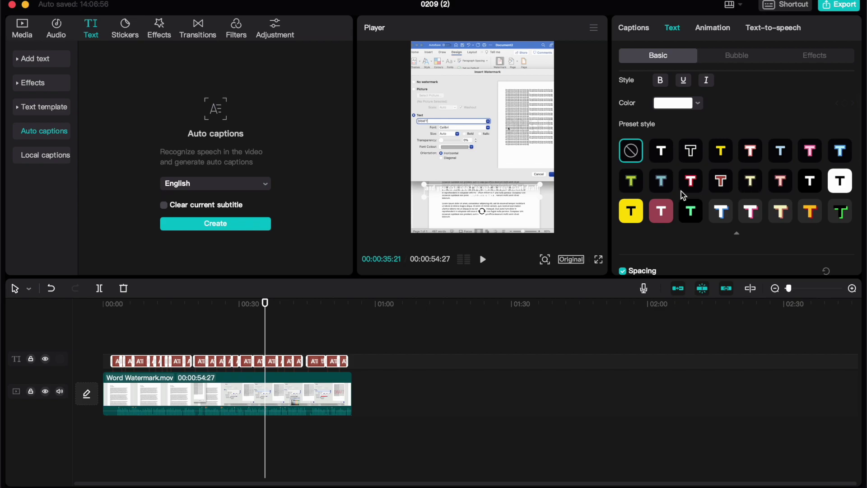
click(691, 159)
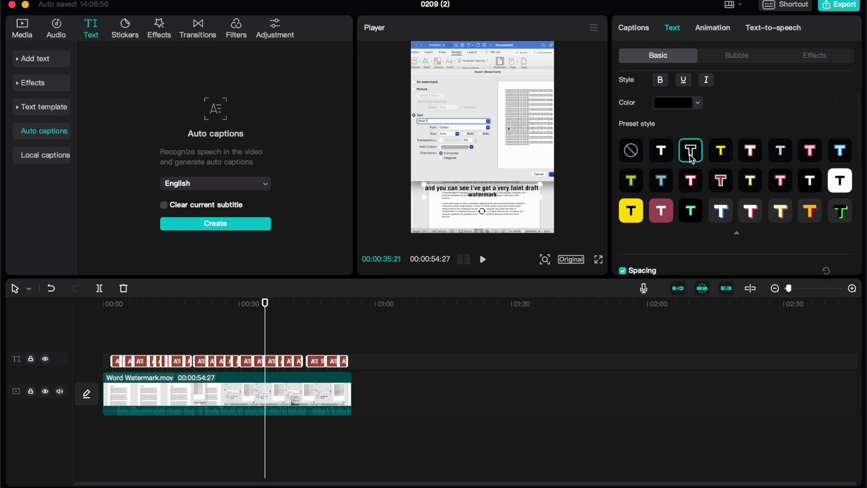
click(633, 211)
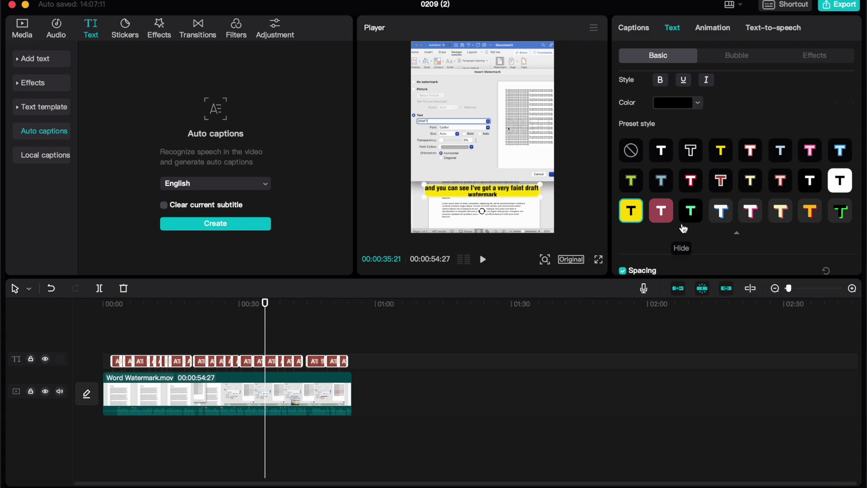
scroll(684, 229, down, 6)
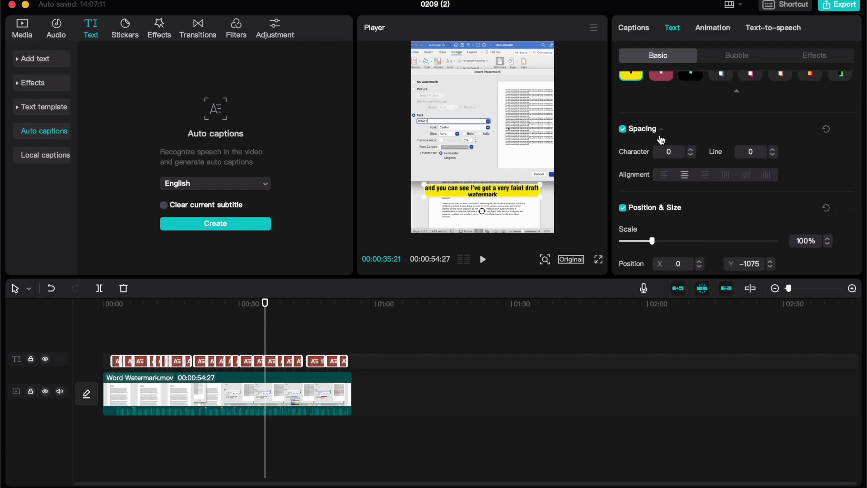
scroll(695, 167, down, 4)
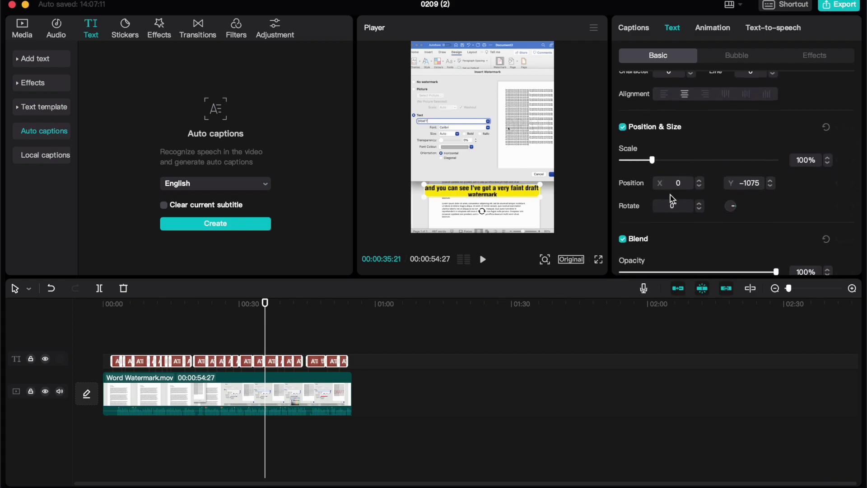
scroll(695, 185, down, 4)
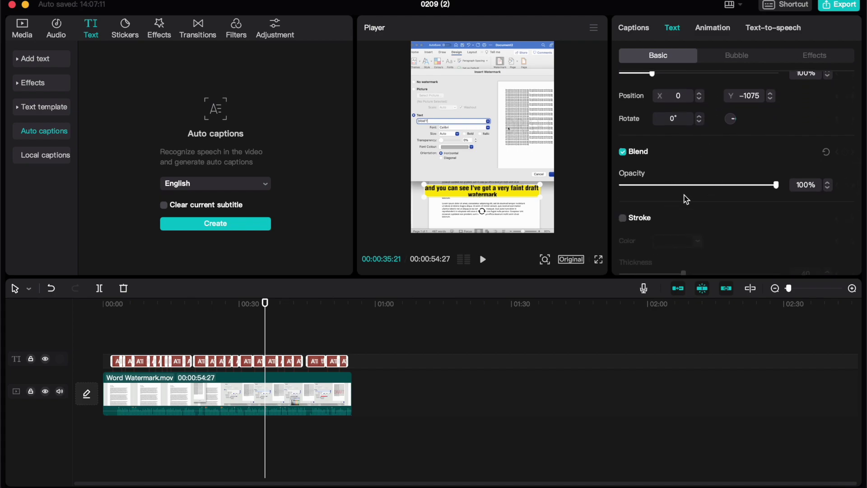
scroll(750, 196, down, 2)
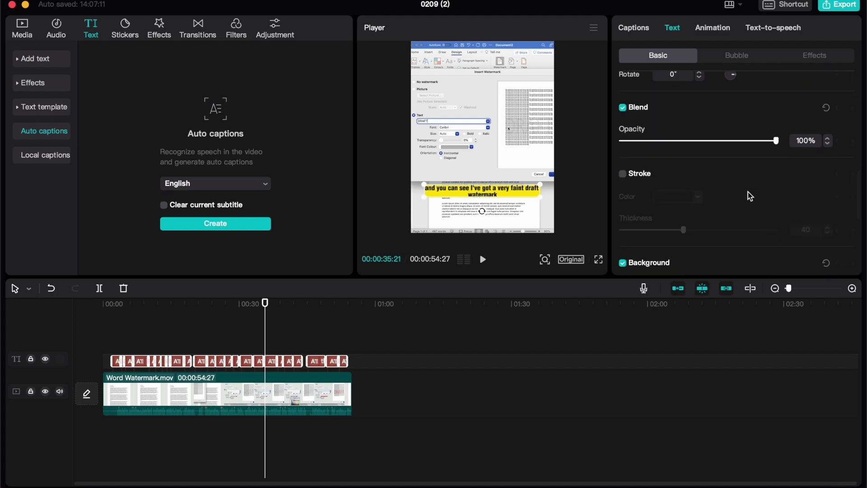
scroll(750, 196, up, 8)
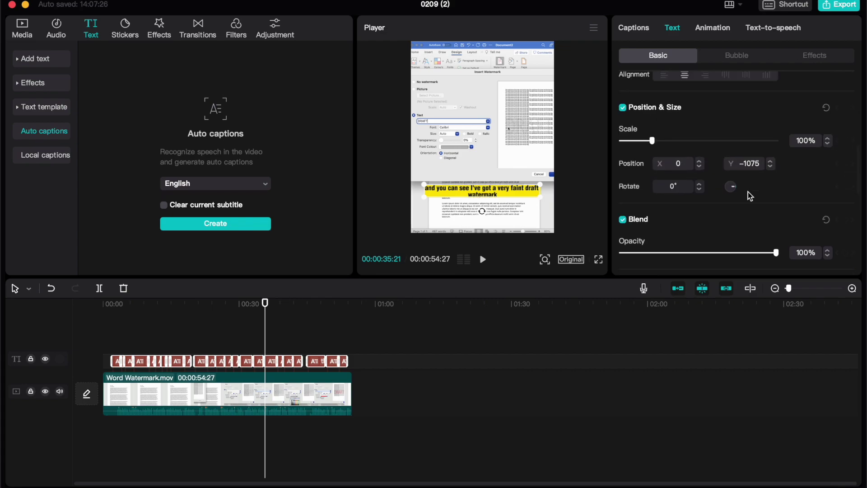
scroll(748, 192, down, 1)
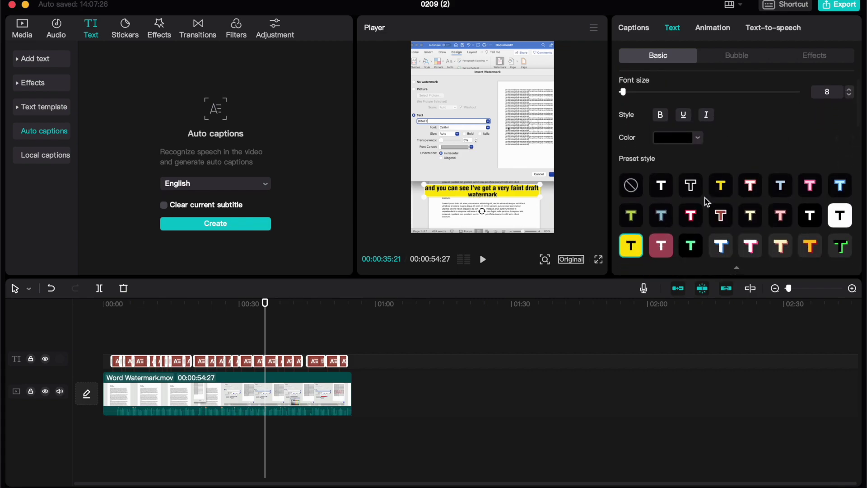
Remove the preset style and apply the purple Wow starburst bubble, after trying Your Words.
click(636, 188)
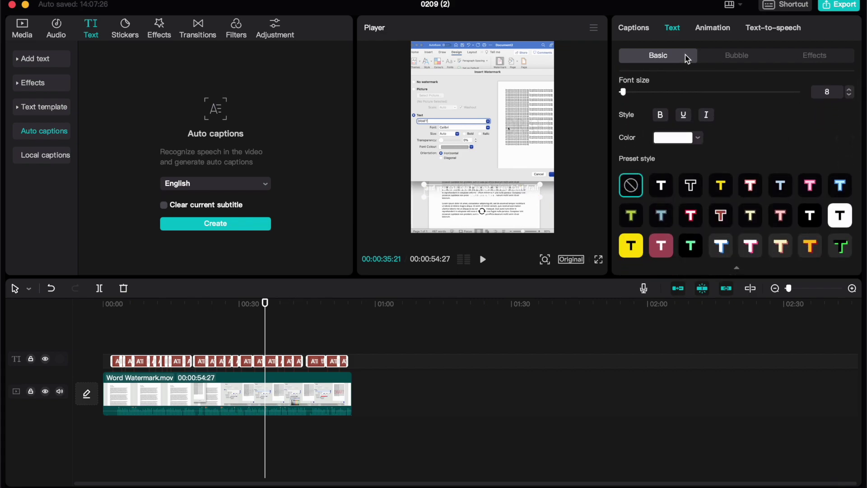
click(737, 60)
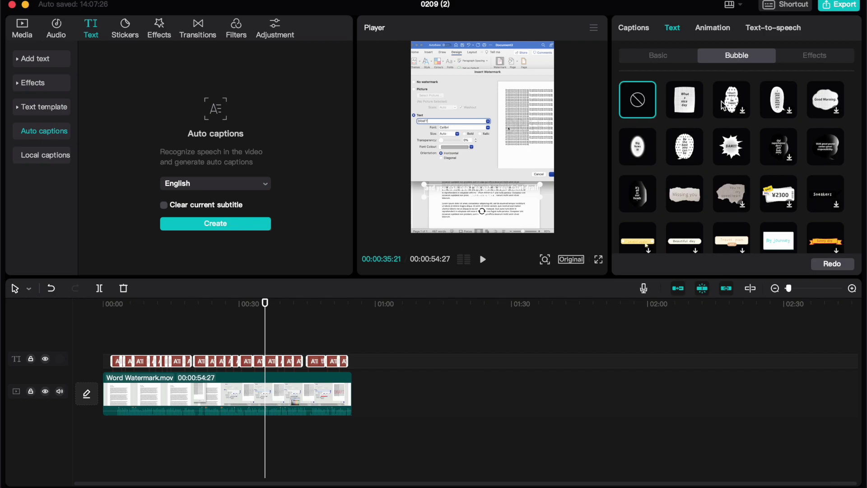
scroll(745, 195, down, 2)
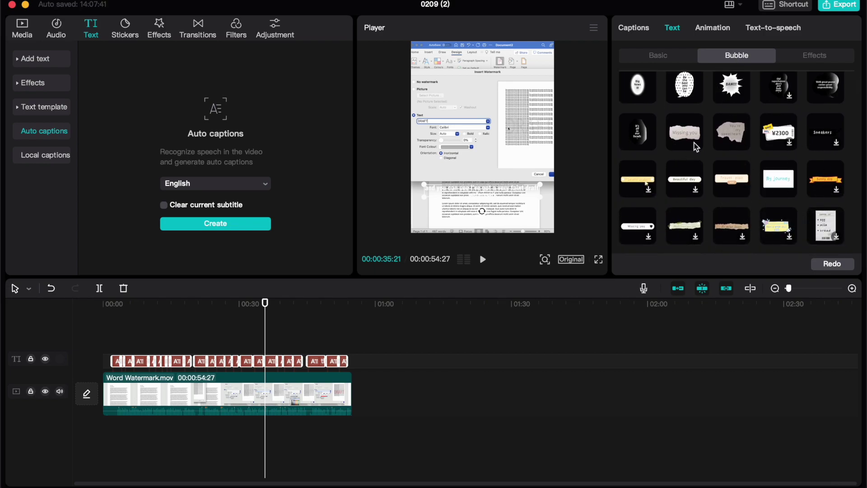
scroll(694, 142, down, 5)
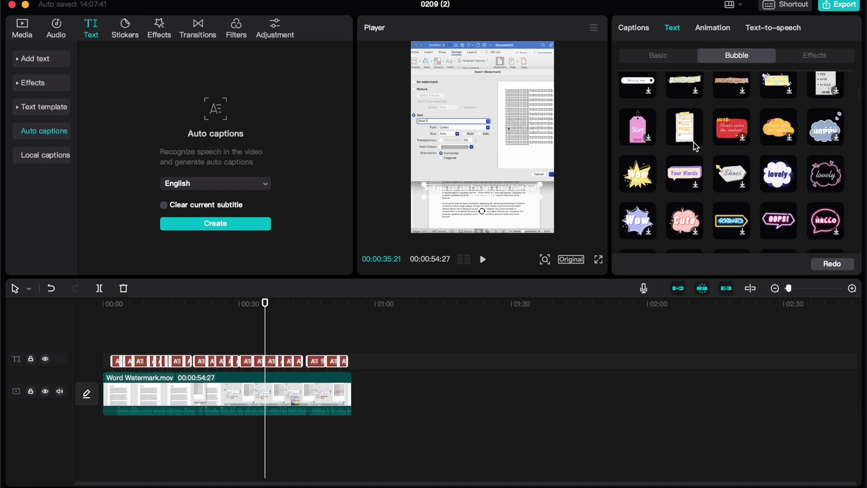
click(685, 174)
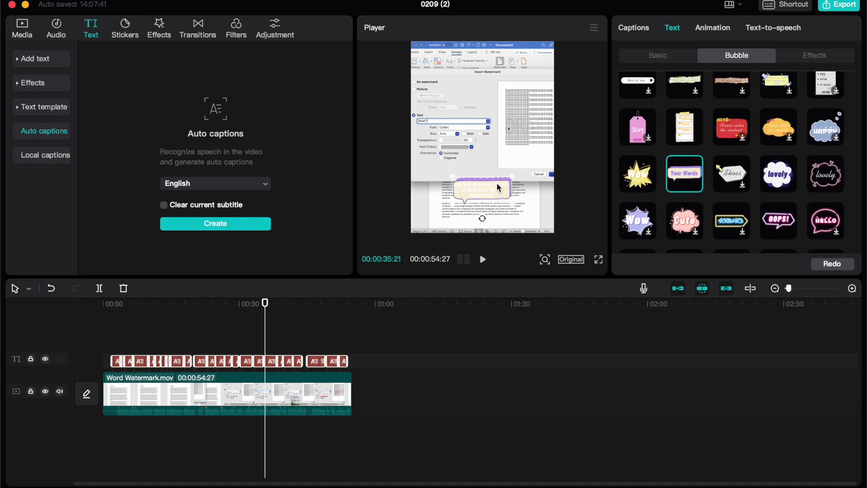
click(639, 221)
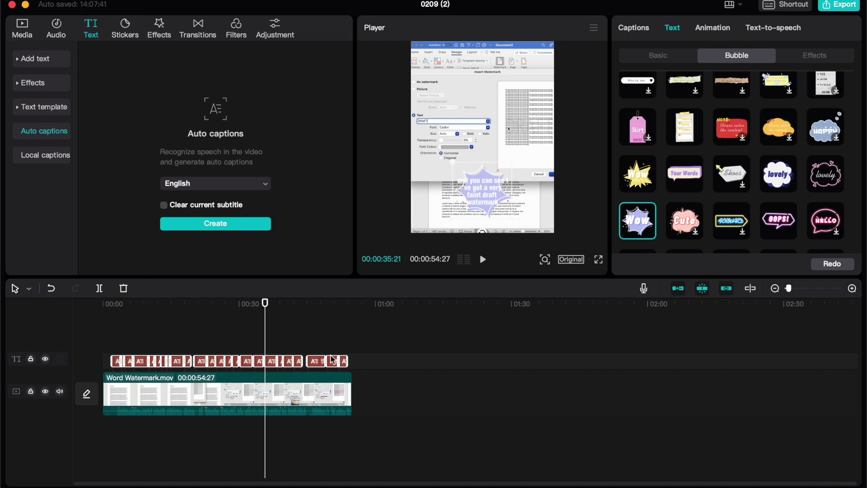
Resize and lower the caption, then switch from Cute to the blue Work execution brush-stroke bubble.
drag(455, 165, 432, 161)
drag(482, 196, 471, 181)
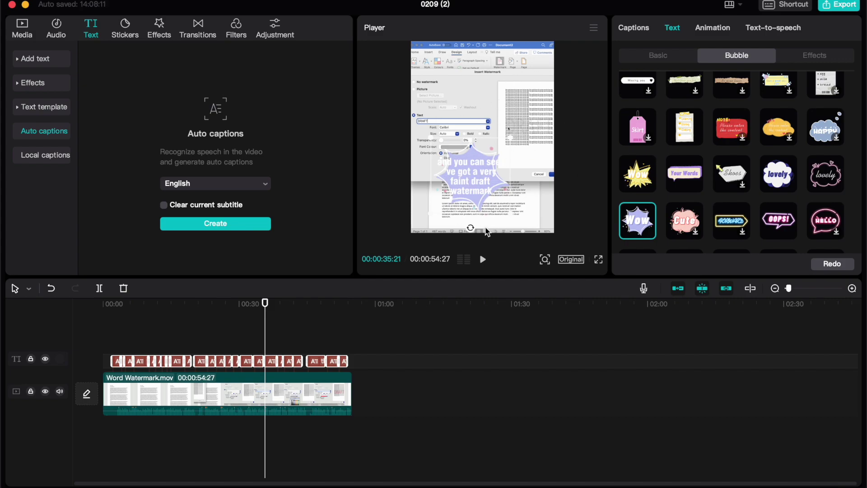
scroll(679, 167, down, 1)
scroll(679, 167, down, 3)
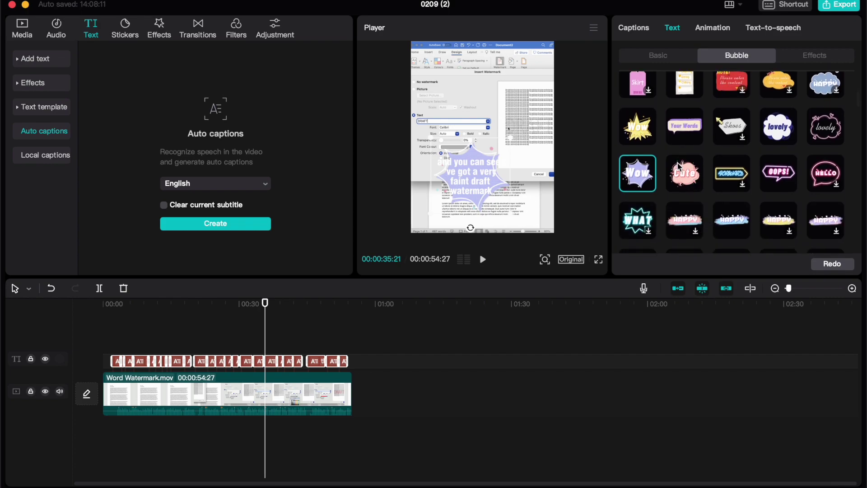
click(684, 140)
scroll(684, 140, down, 2)
scroll(684, 140, down, 10)
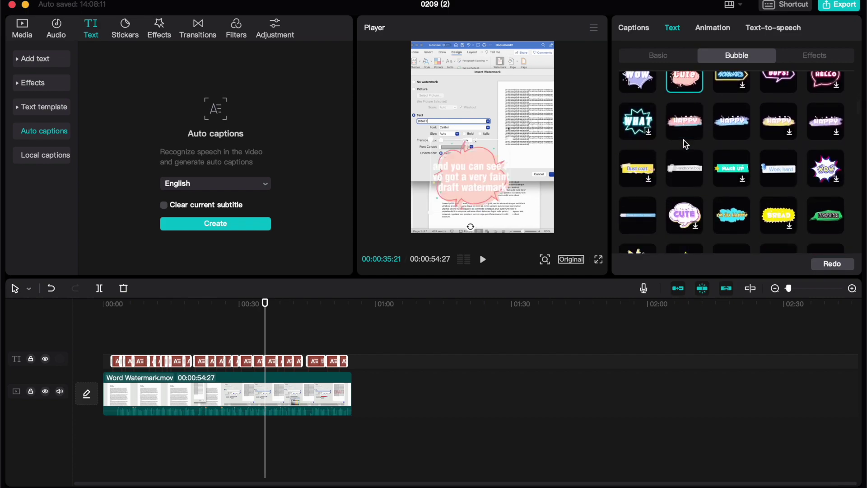
scroll(684, 140, down, 6)
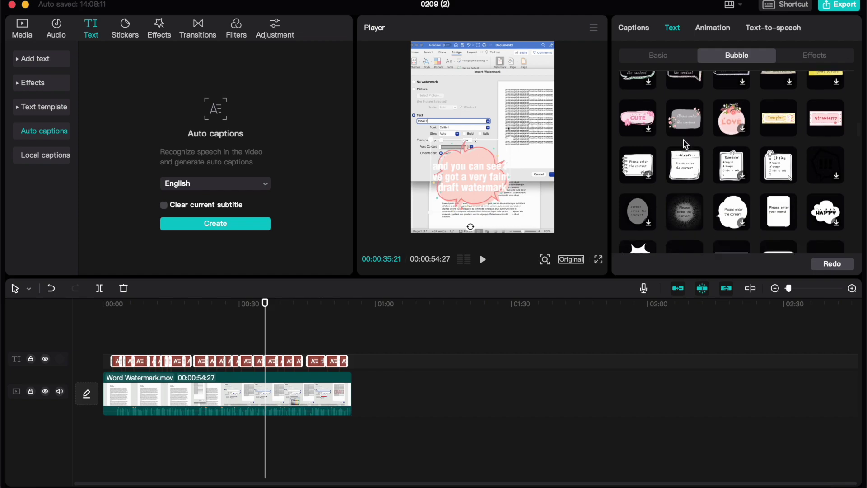
click(732, 170)
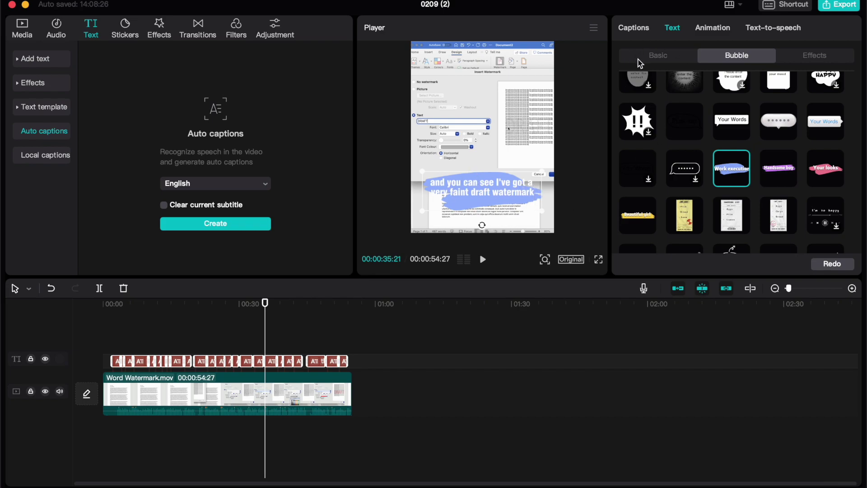
Apply the blue outlined ART text effect to the white captions on the brush-stroke bubble.
click(816, 58)
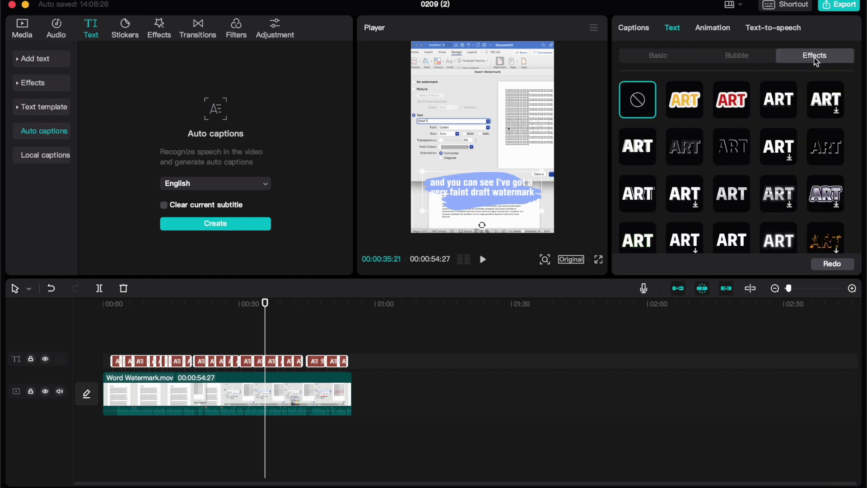
scroll(743, 108, down, 5)
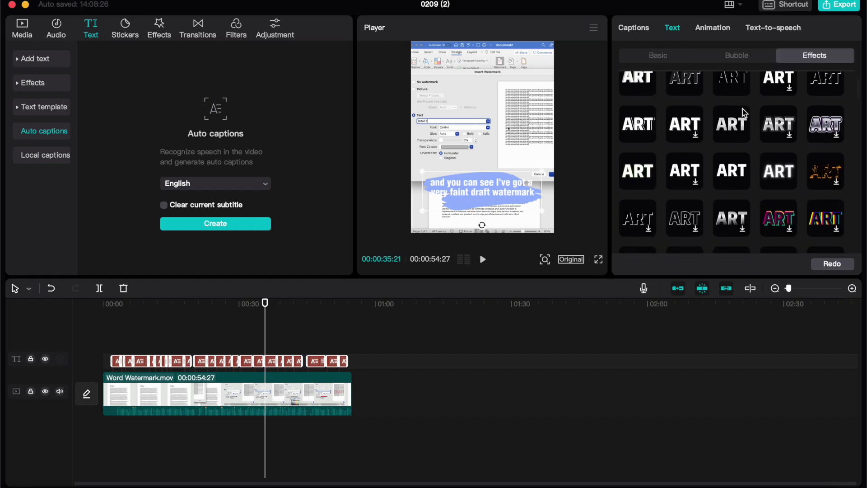
scroll(743, 110, down, 2)
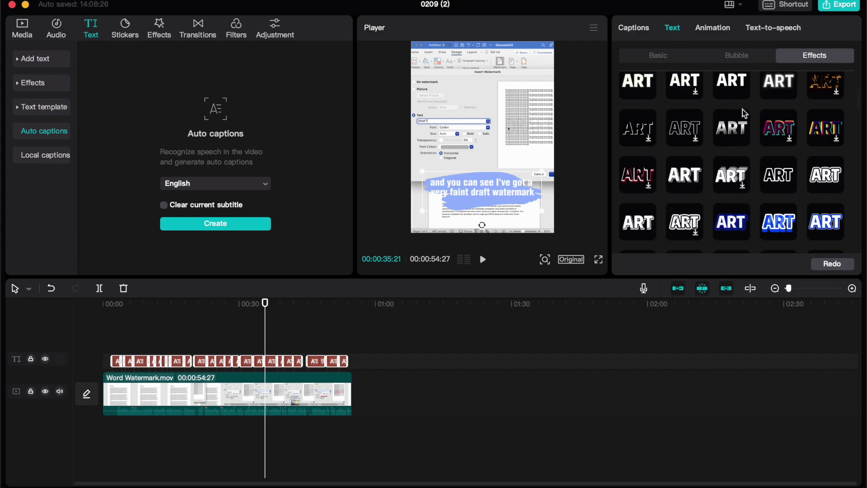
click(733, 226)
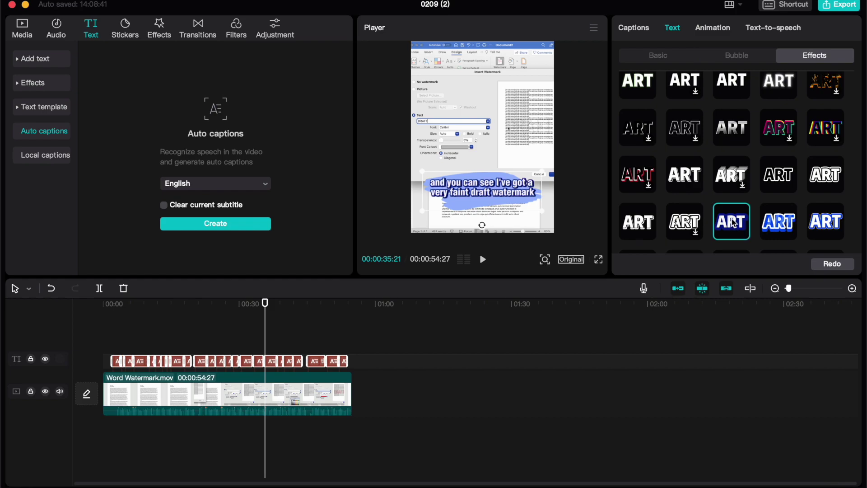
scroll(731, 180, down, 5)
scroll(731, 178, down, 10)
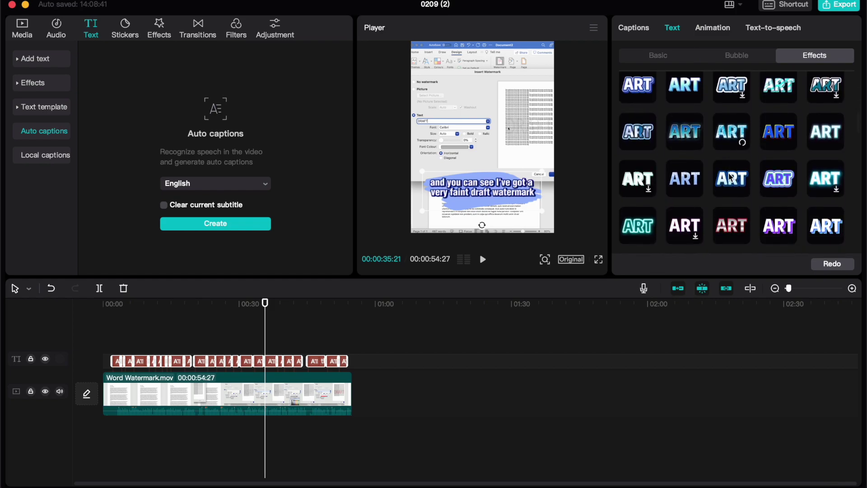
scroll(728, 173, down, 10)
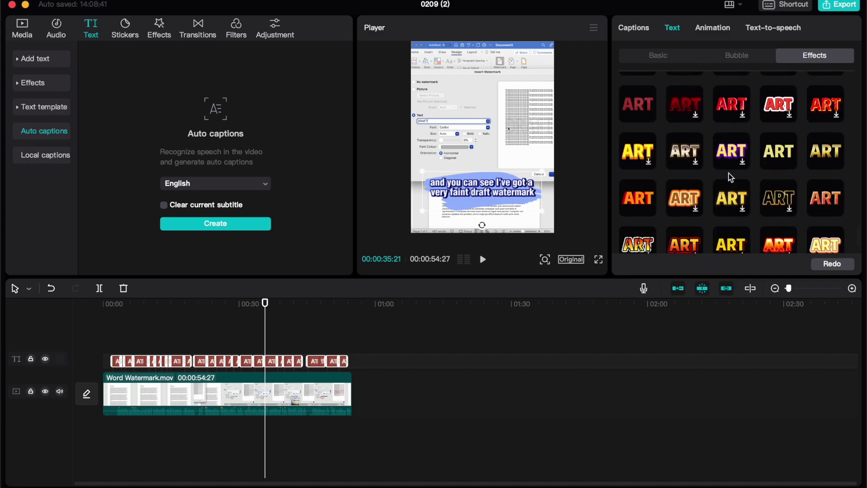
scroll(731, 177, down, 10)
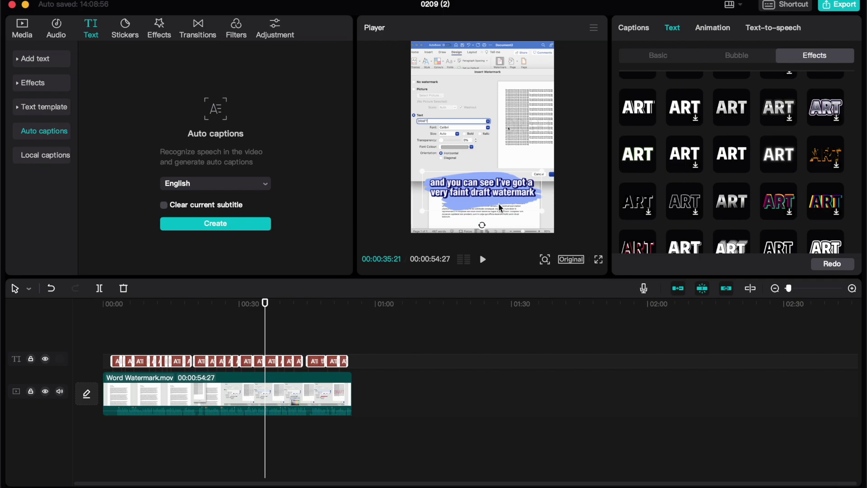
Preview the captioned video in fullscreen, then pause and rewind the playhead to about 0:31.
click(483, 260)
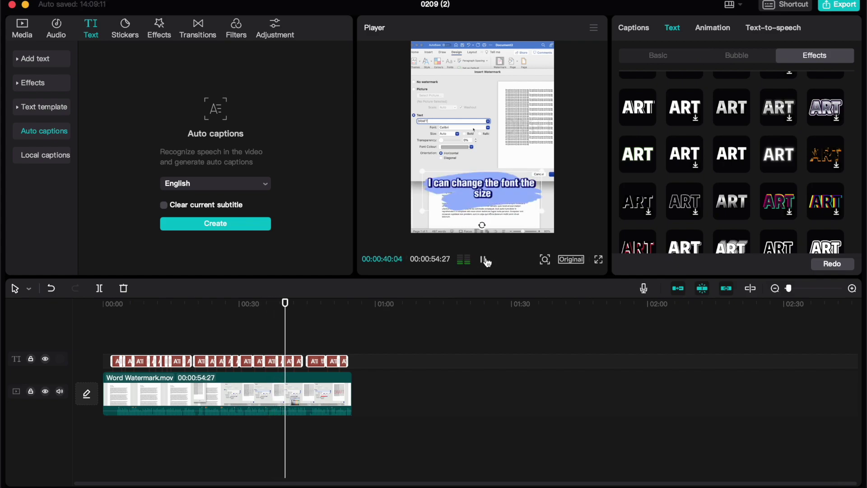
click(598, 259)
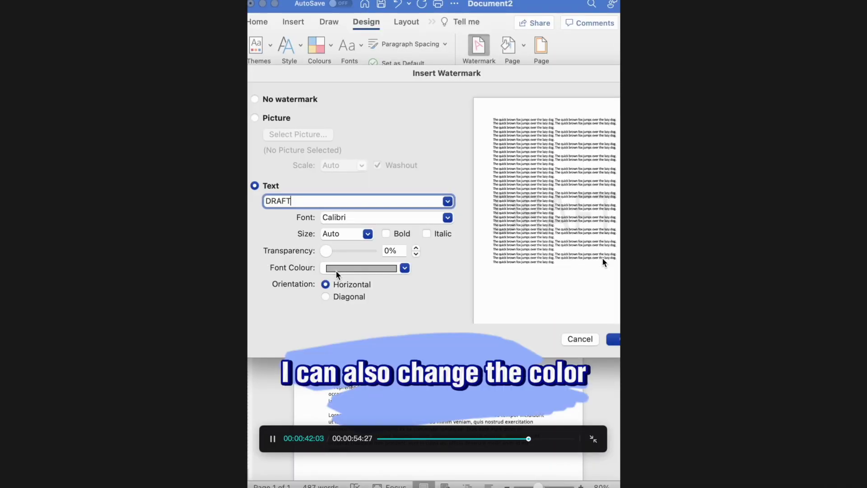
click(594, 439)
click(483, 259)
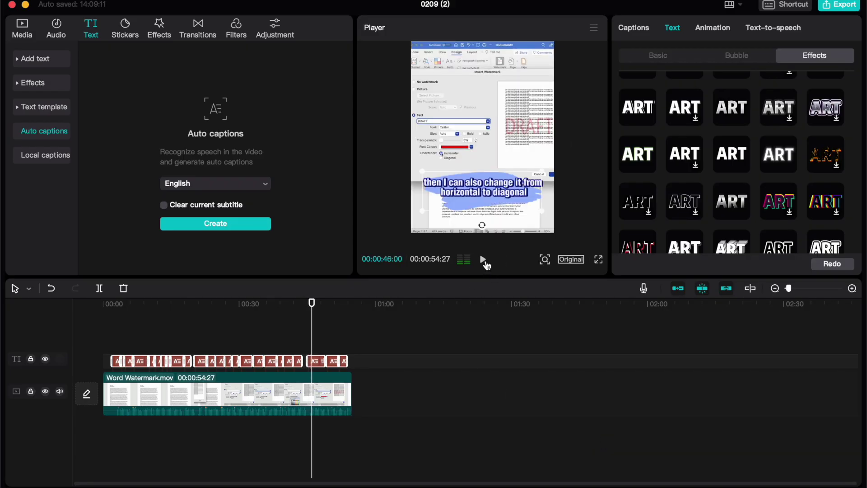
drag(312, 311, 246, 323)
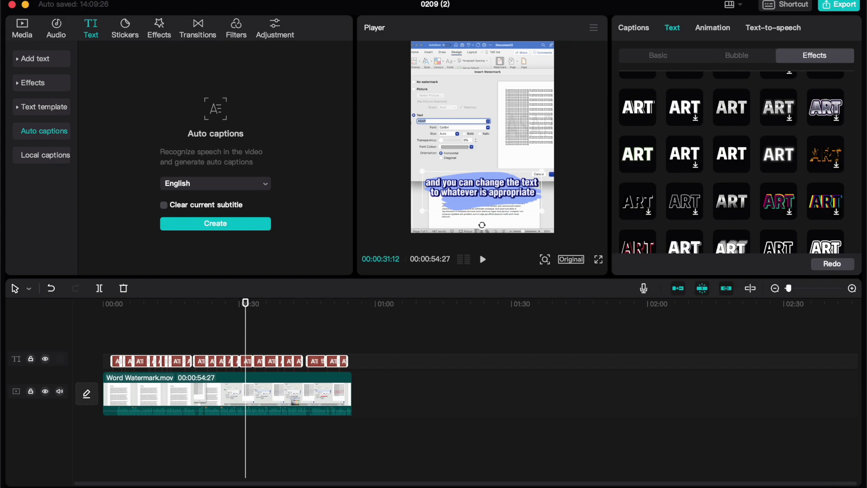
click(93, 1)
click(85, 30)
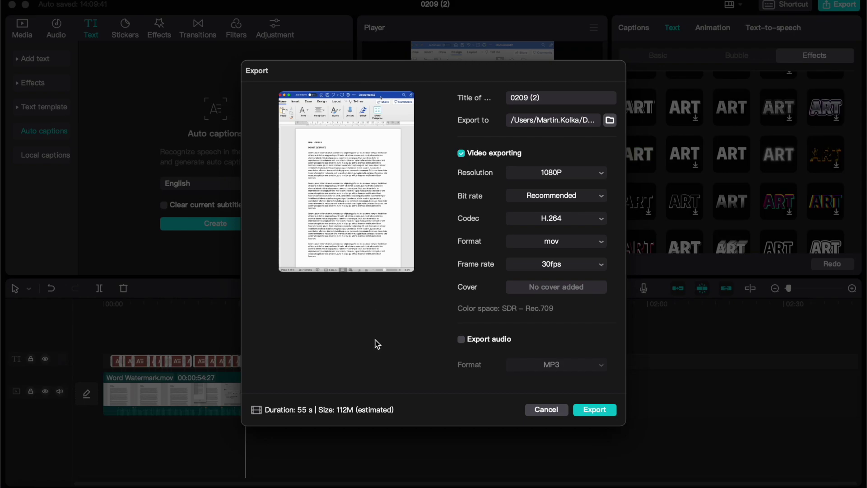
click(539, 411)
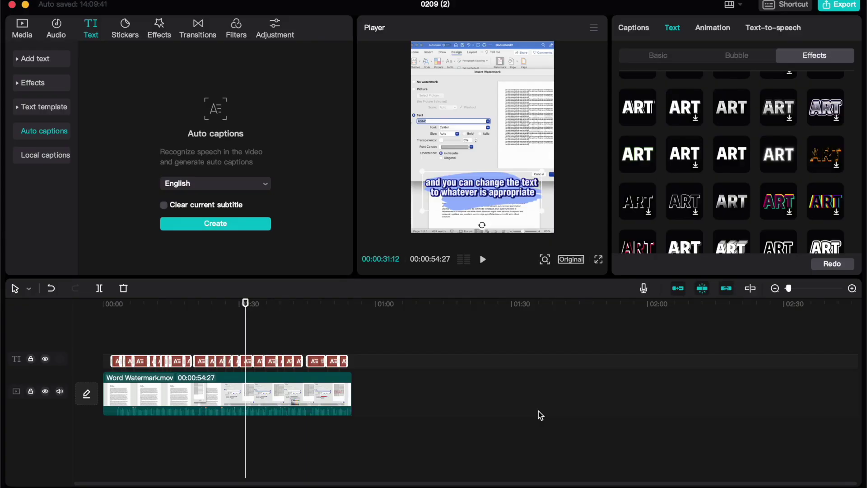